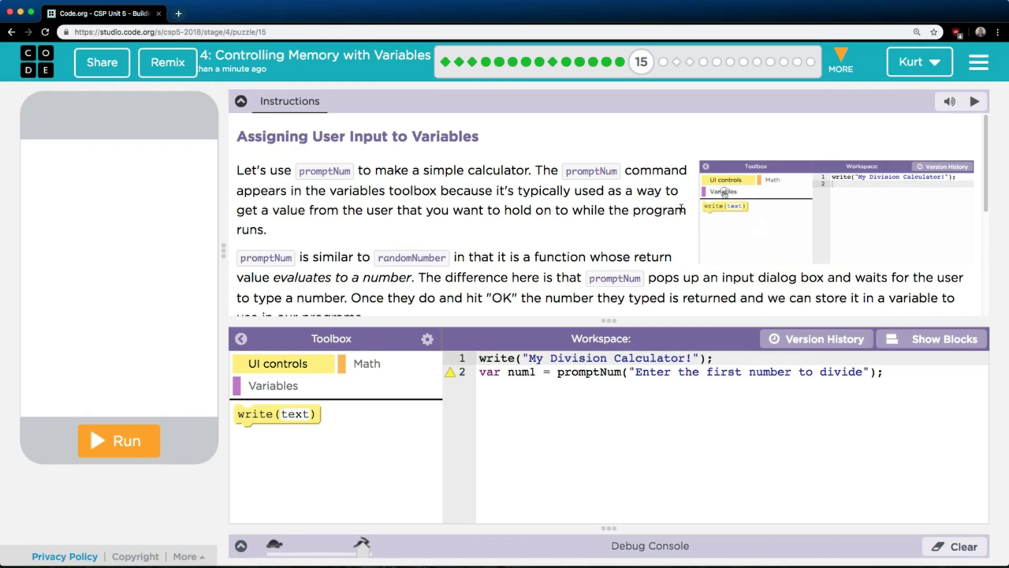
Click through the App Lab workspace and drag across the starter code.
left_click(672, 204)
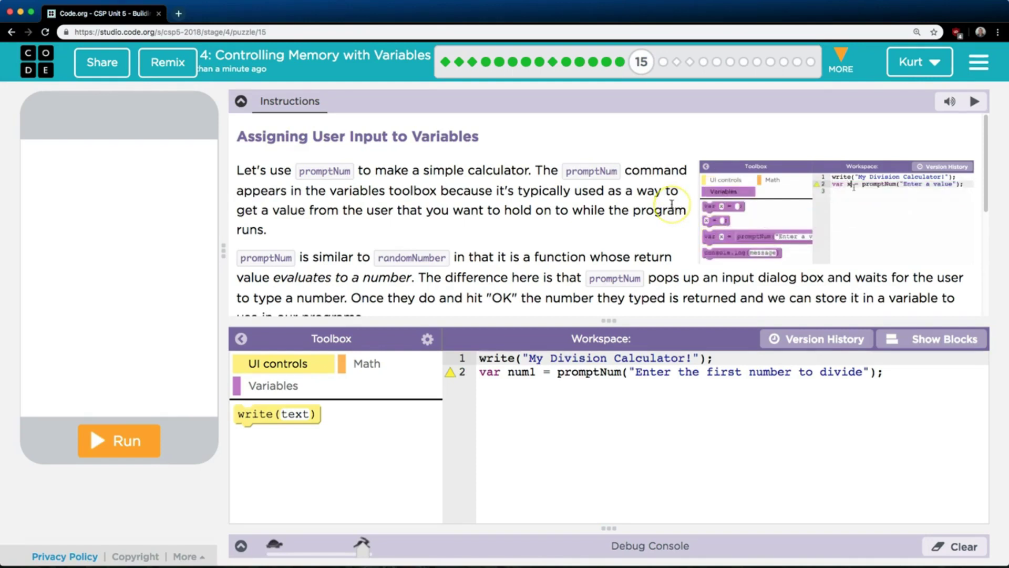
left_click(597, 164)
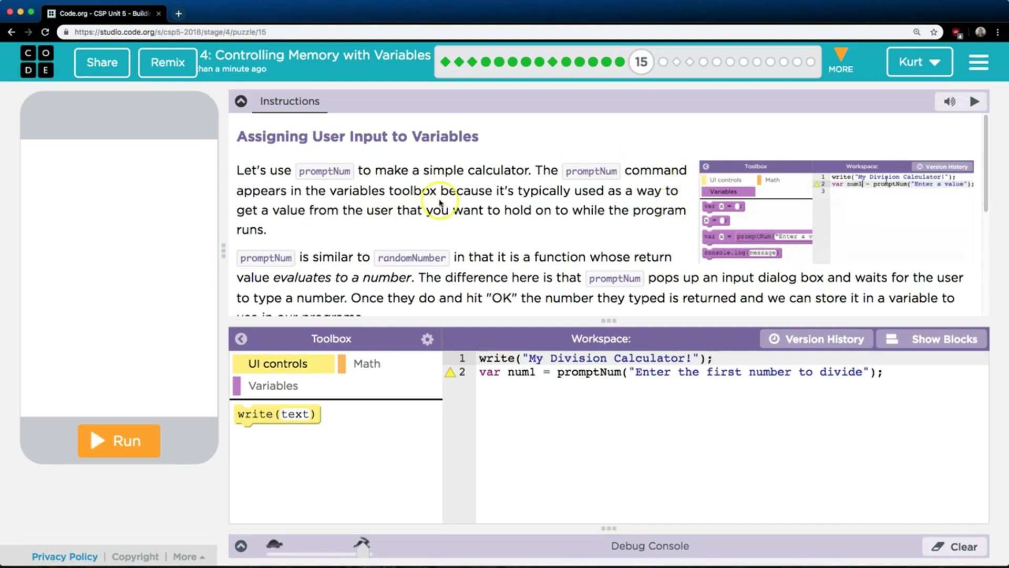
left_click(478, 191)
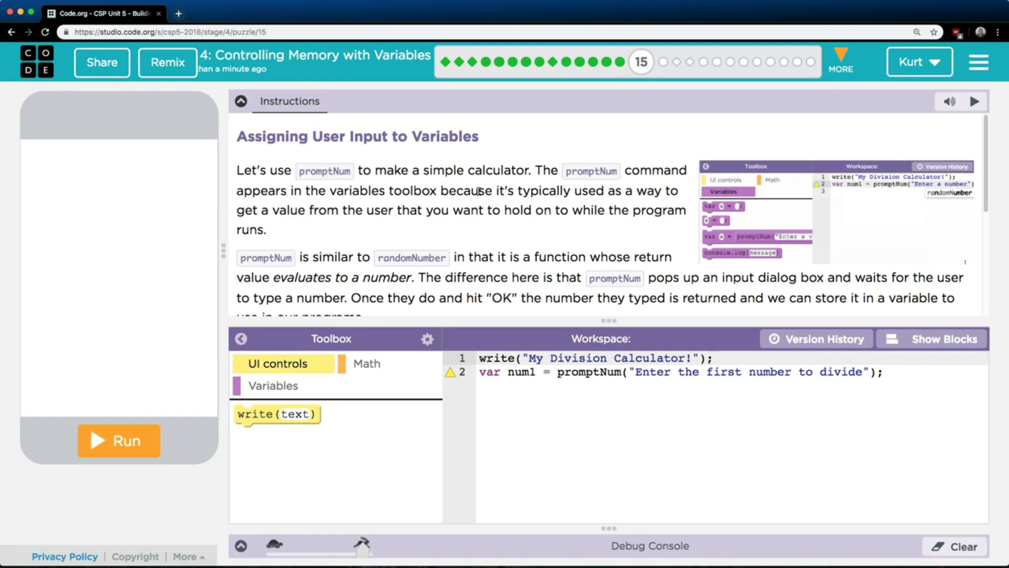
left_click(511, 193)
left_click(652, 195)
left_click(407, 207)
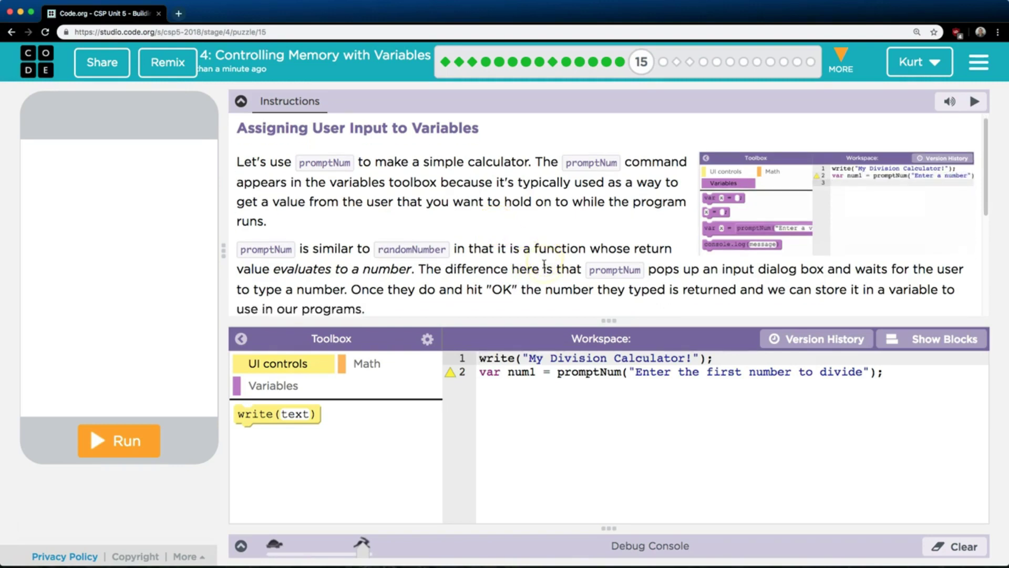
scroll(543, 269, "down", 1)
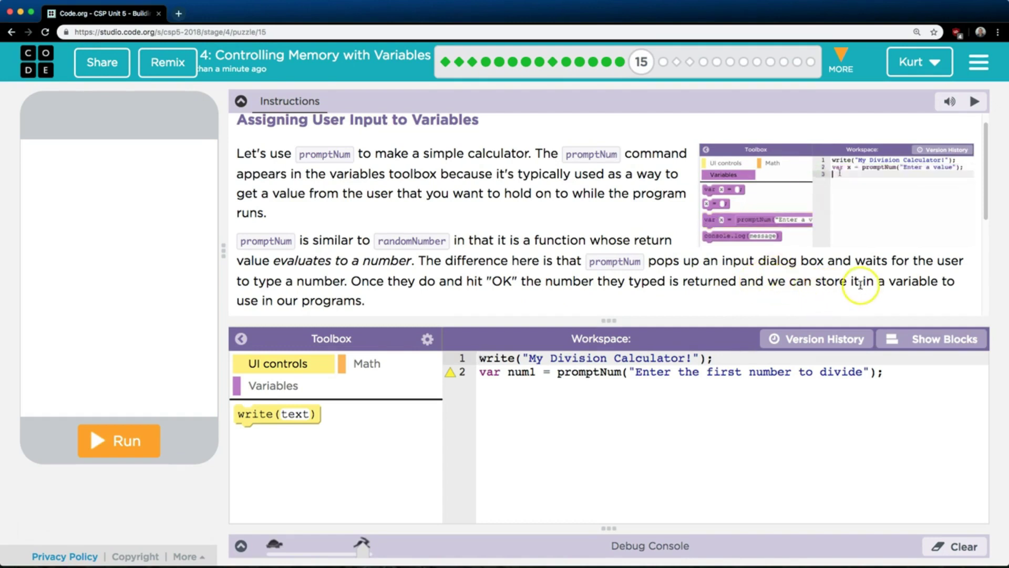
scroll(507, 237, "down", 3)
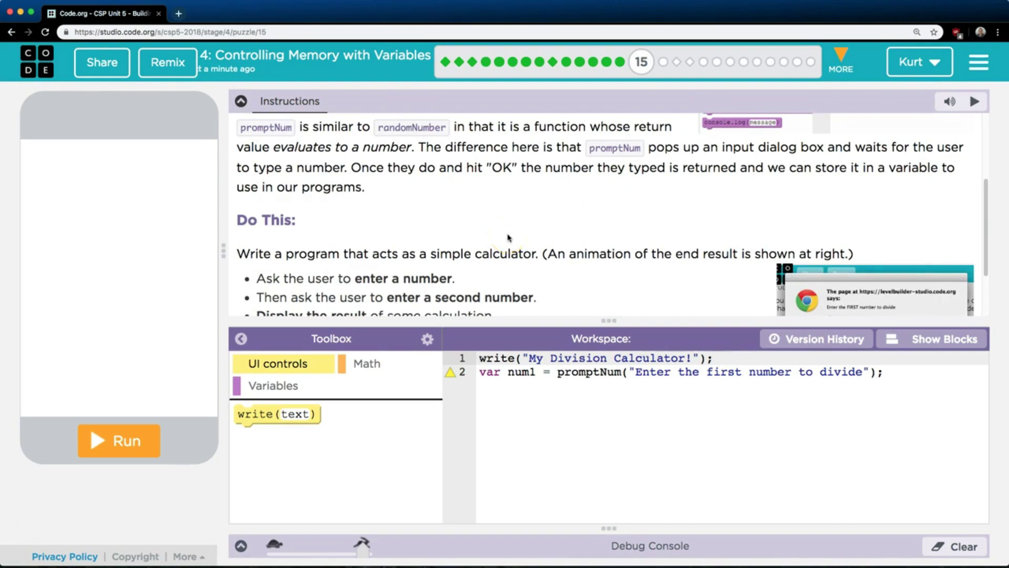
scroll(507, 236, "down", 1)
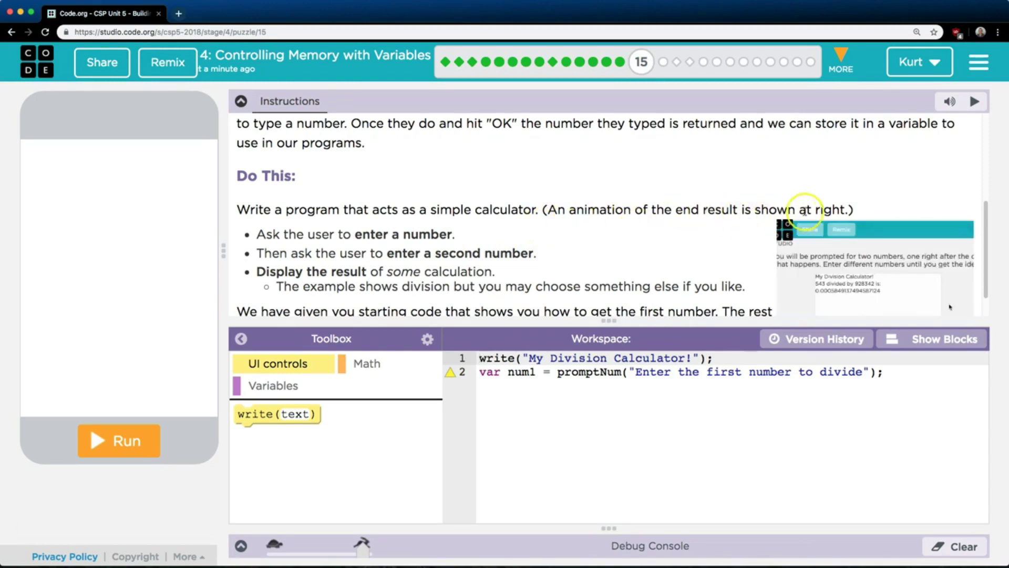
scroll(665, 214, "down", 1)
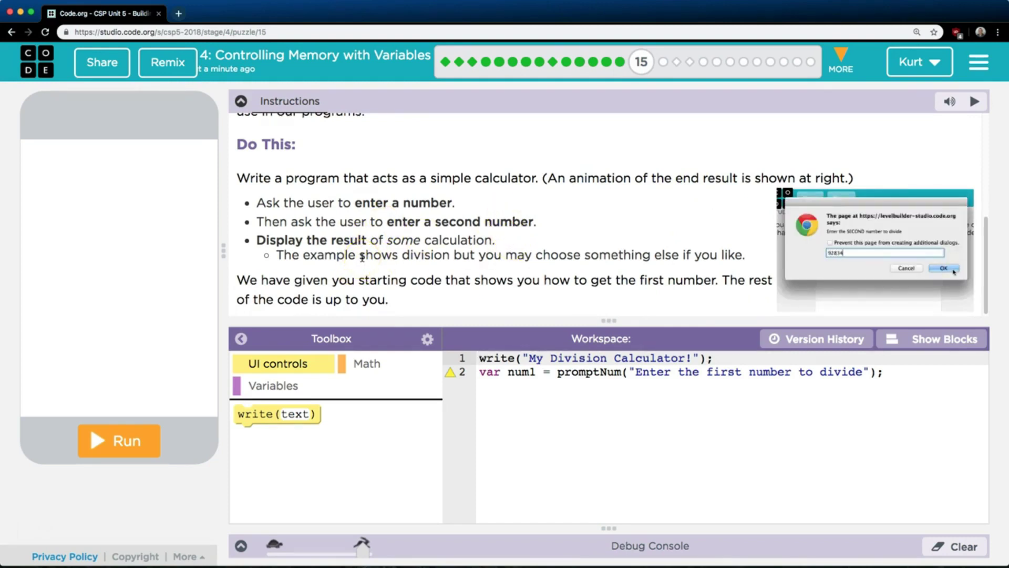
left_click(371, 256)
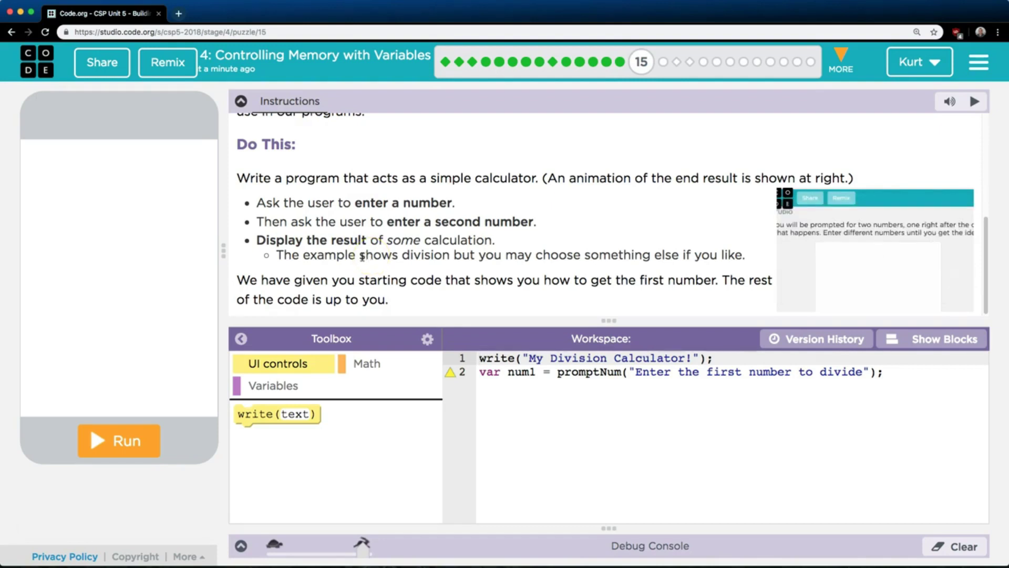
left_click_drag(335, 277, 382, 281)
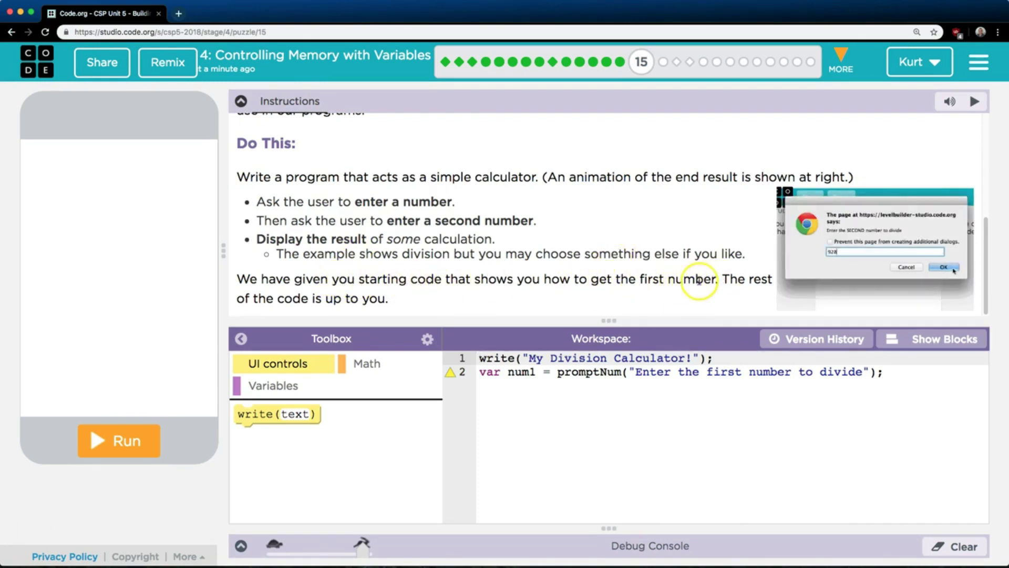
Run the starter program and answer the first-number prompt with 5.
left_click(899, 373)
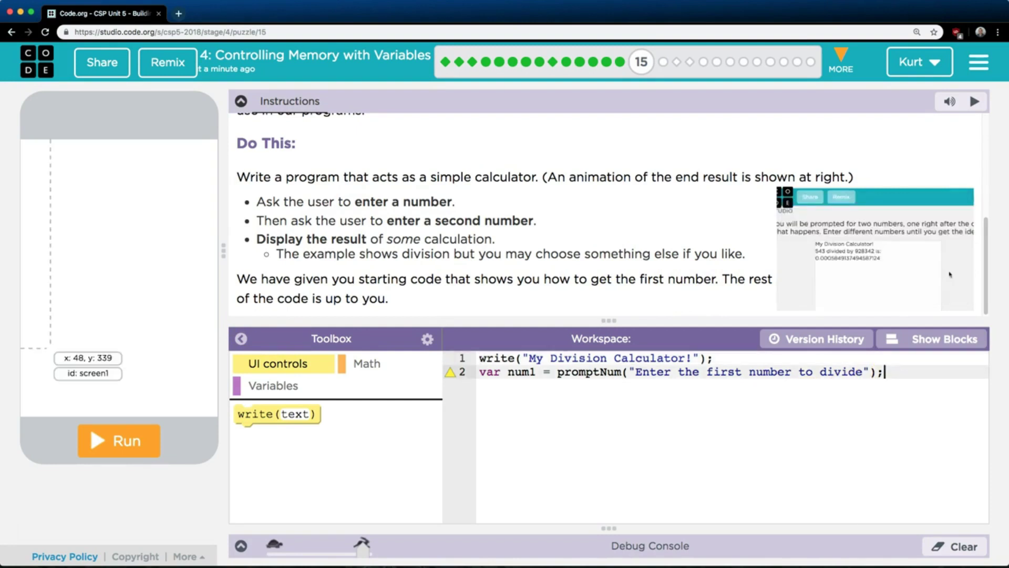
left_click(115, 444)
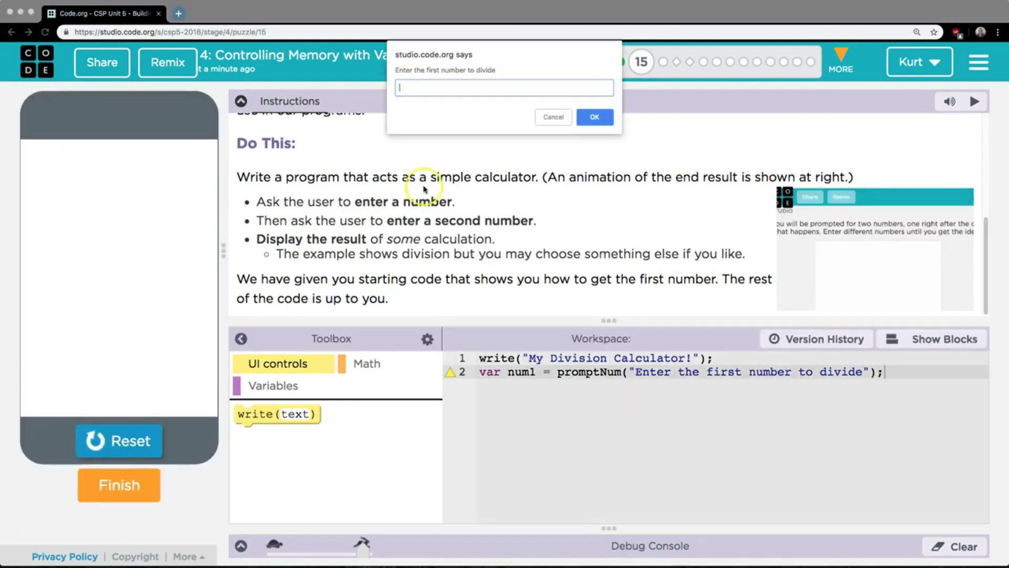
type("5")
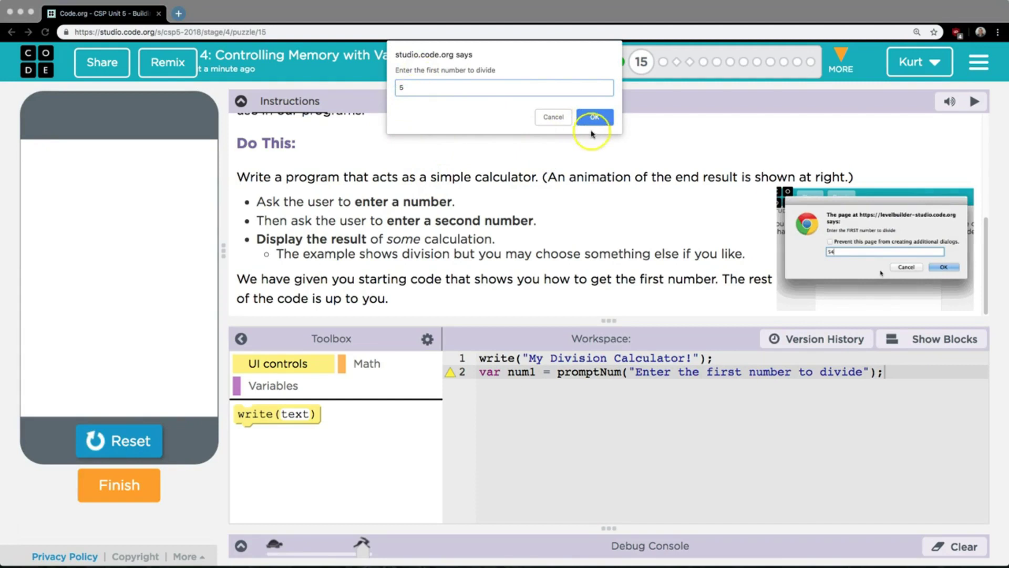
left_click(595, 117)
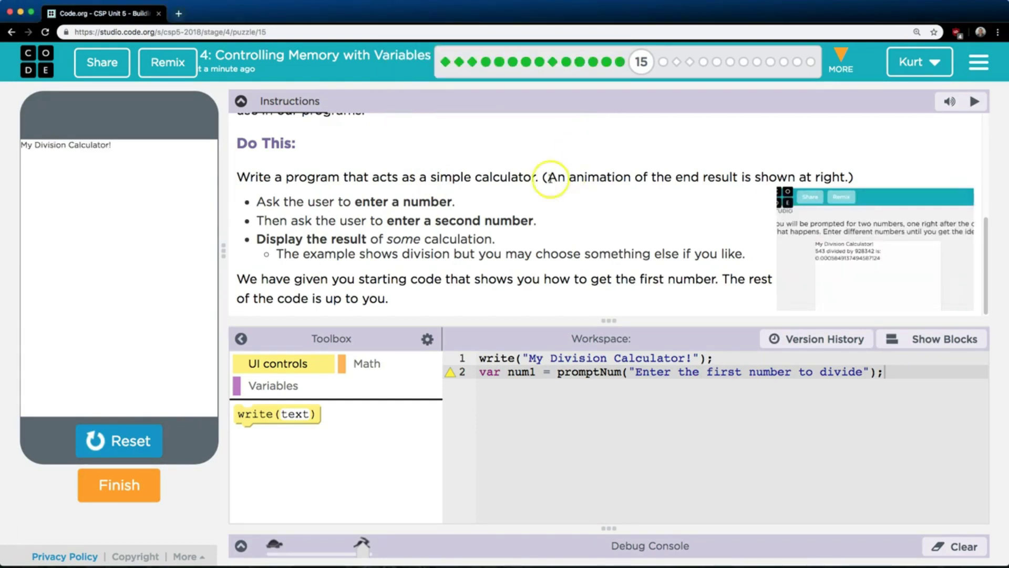
Duplicate line 2 as line 3, storing a 'second' number prompt in num2.
left_click_drag(898, 375, 596, 379)
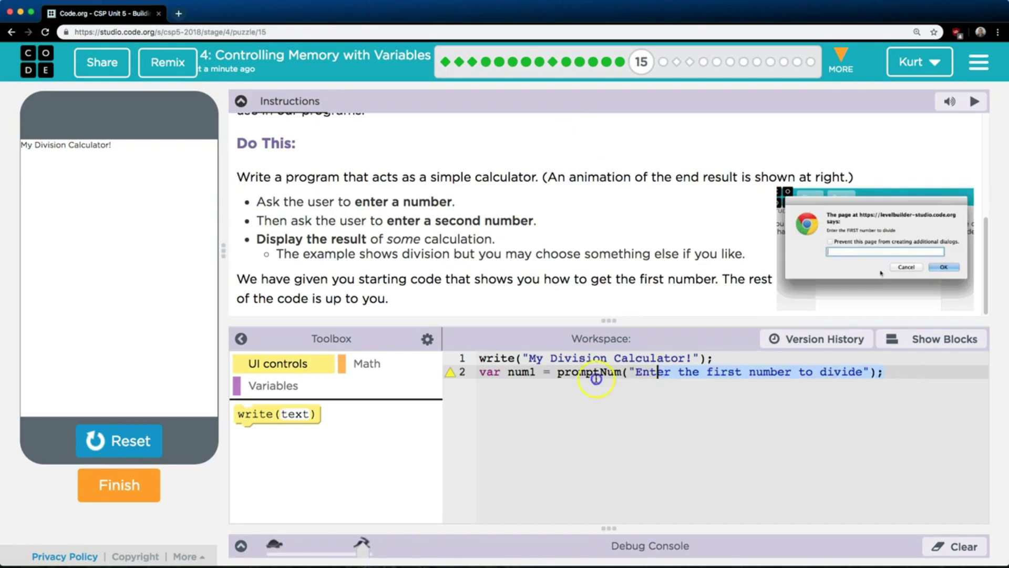
right_click(501, 374)
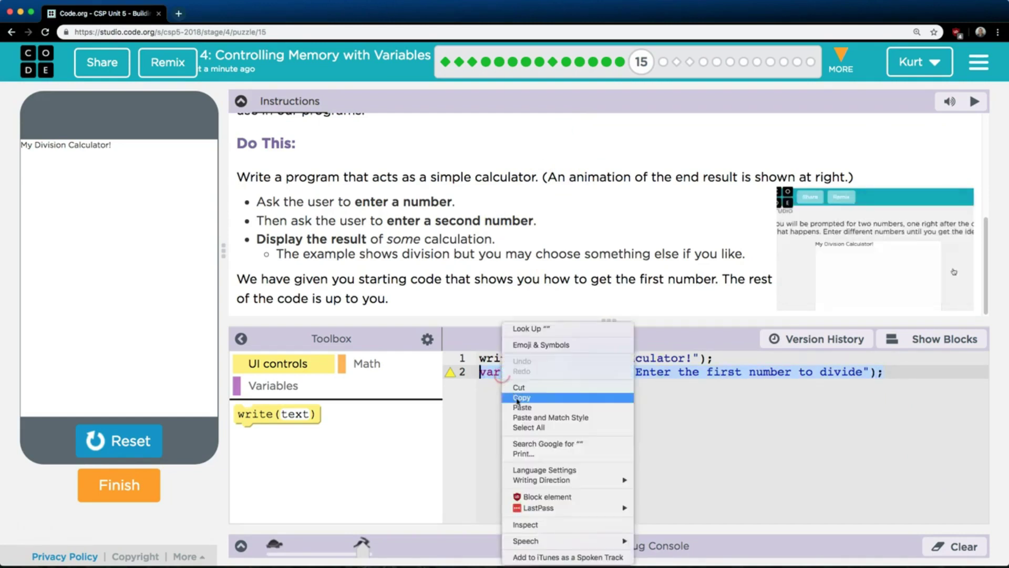
left_click(509, 385)
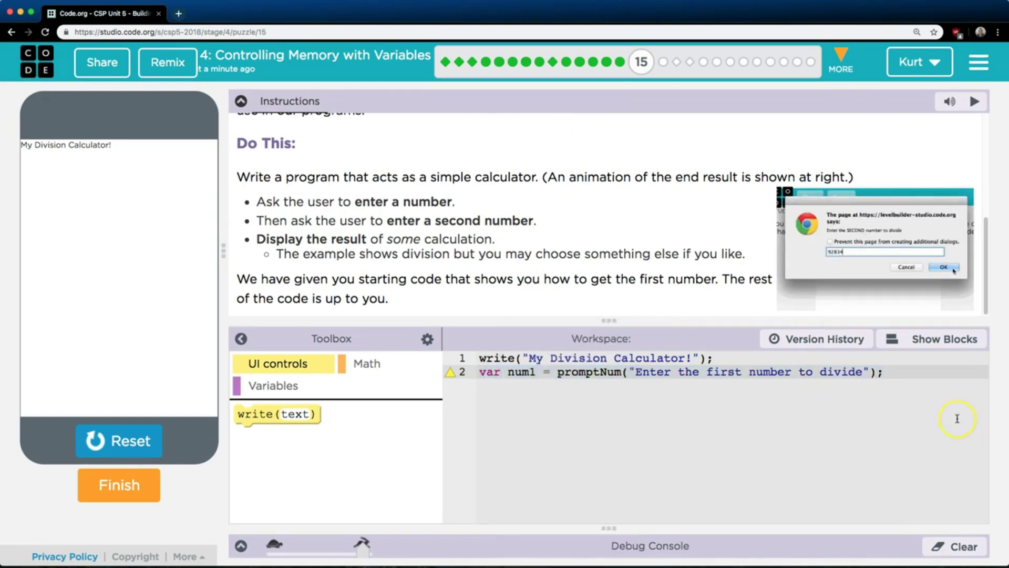
key("Return")
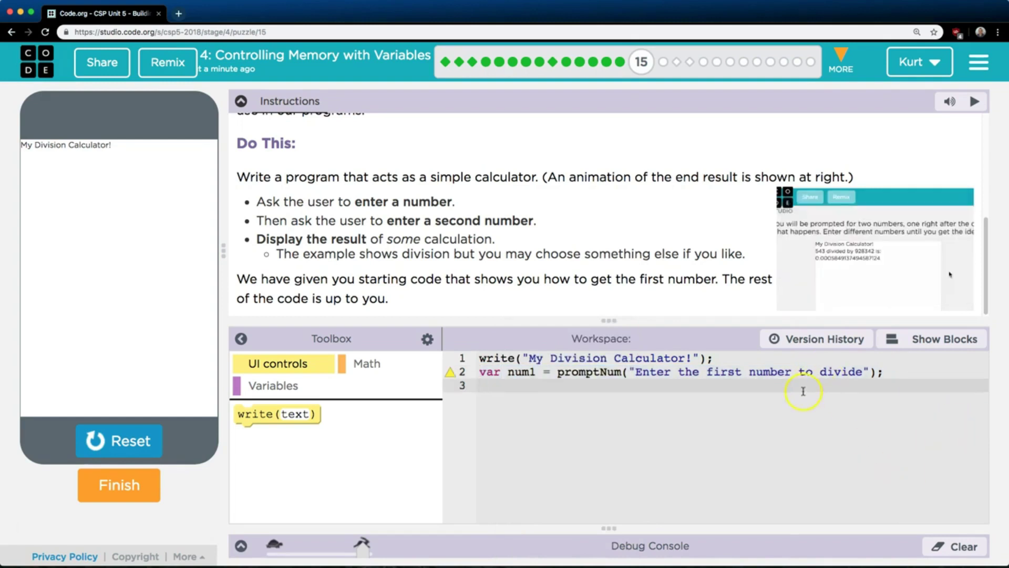
right_click(802, 391)
left_click(837, 447)
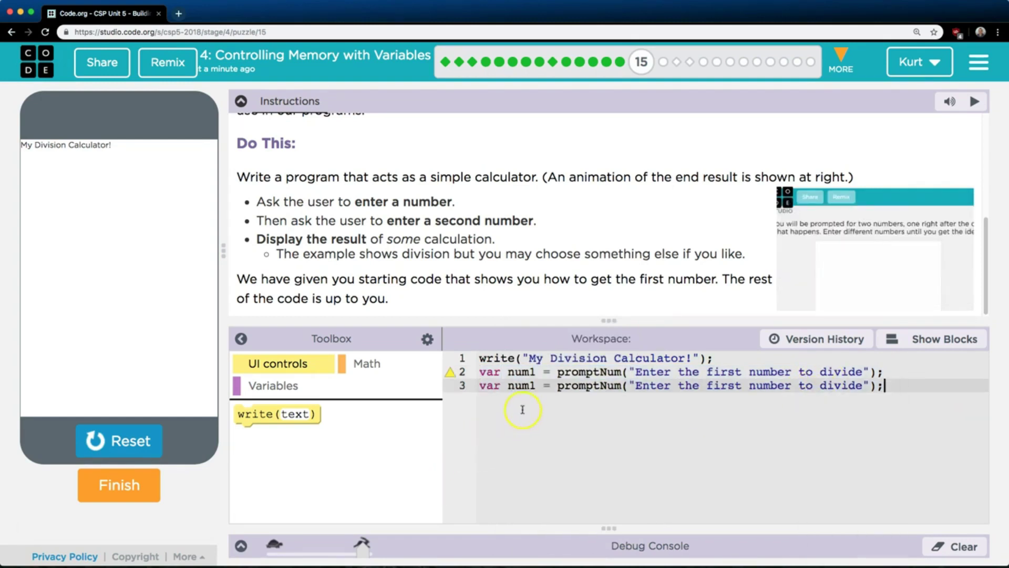
key("BackSpace")
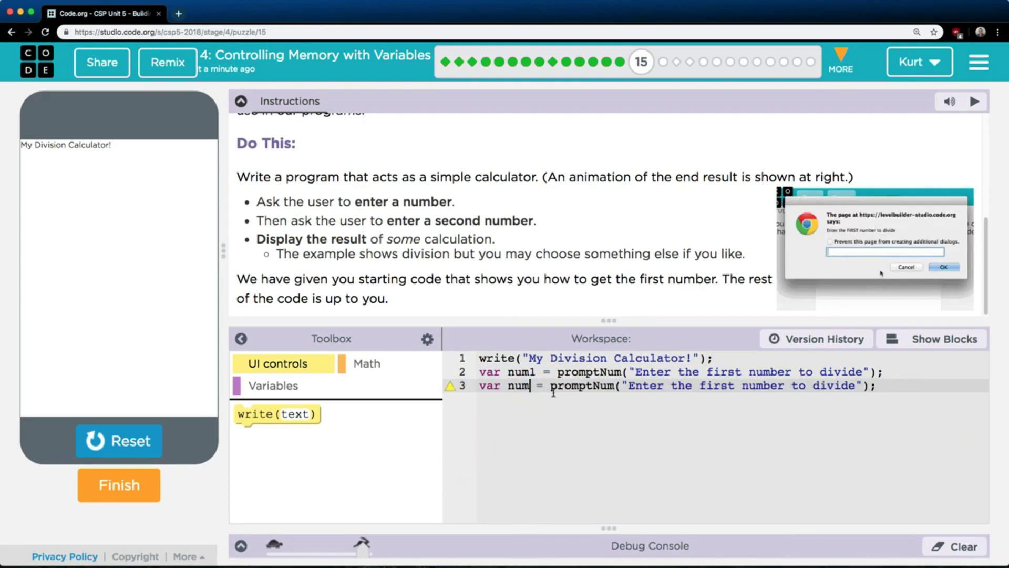
type("2")
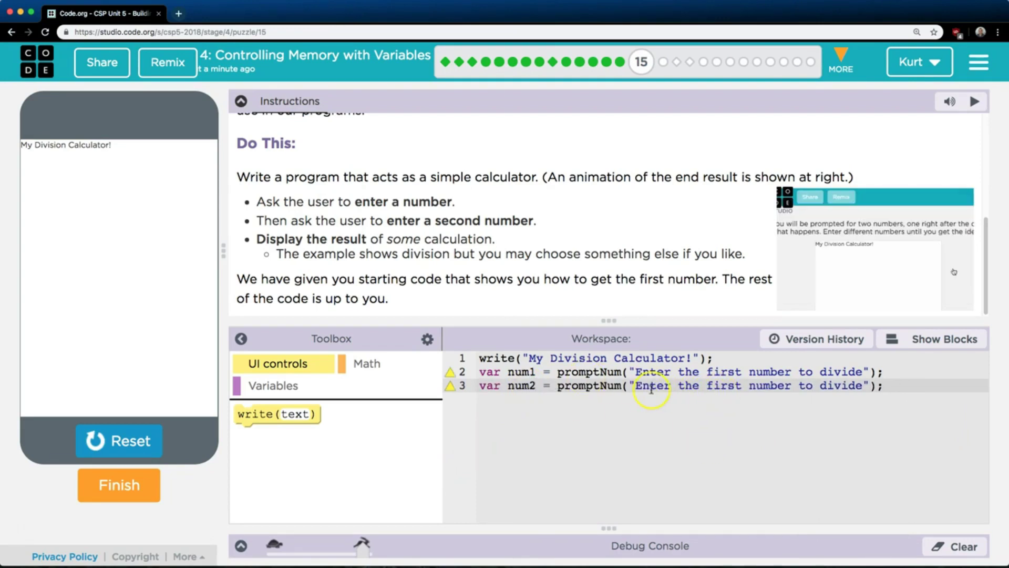
double_click(723, 386)
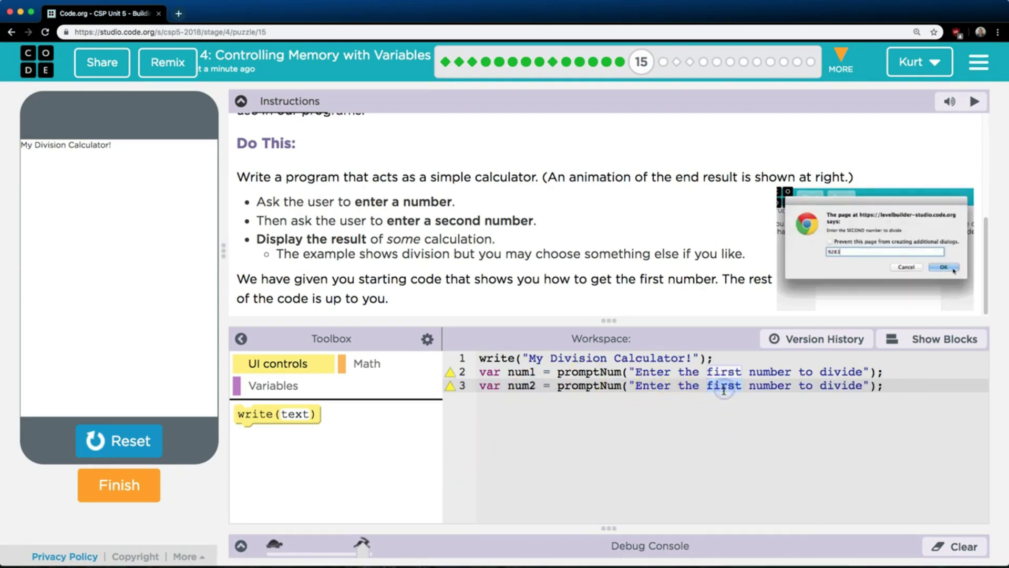
type("second")
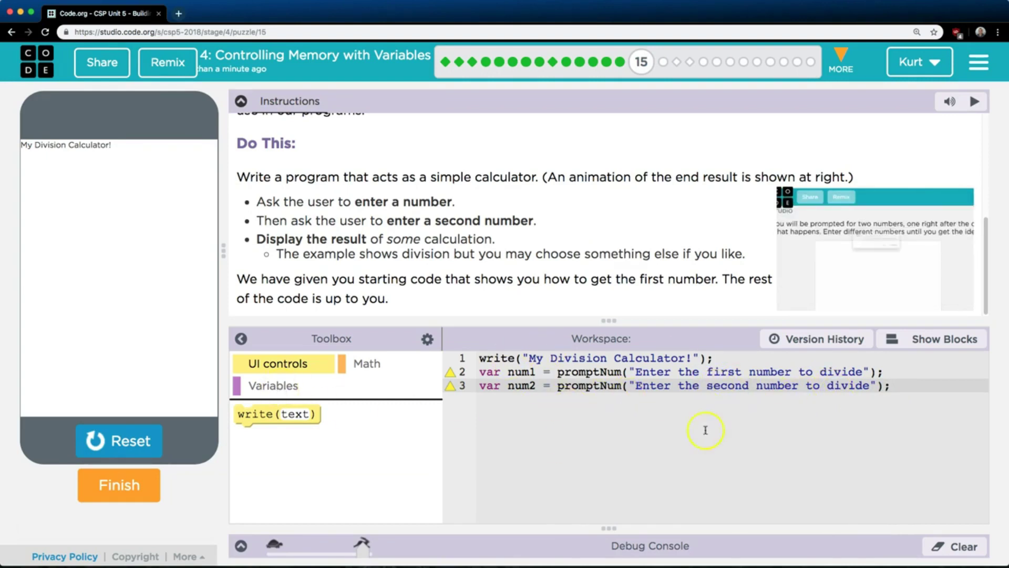
left_click(921, 389)
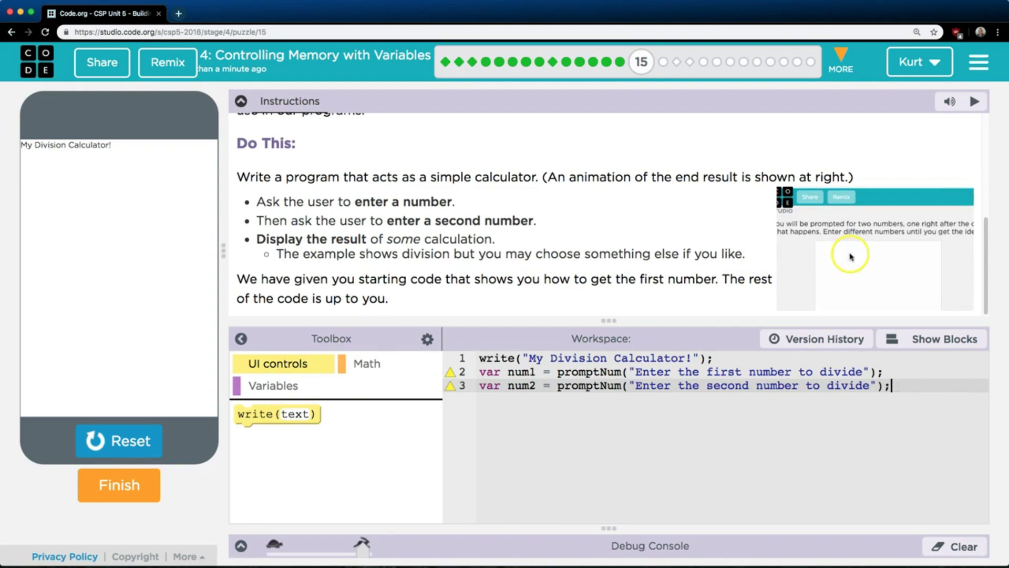
Make line 4 write("First number: " + num1 + " Second number: " + num2), fixing typos.
left_click(268, 386)
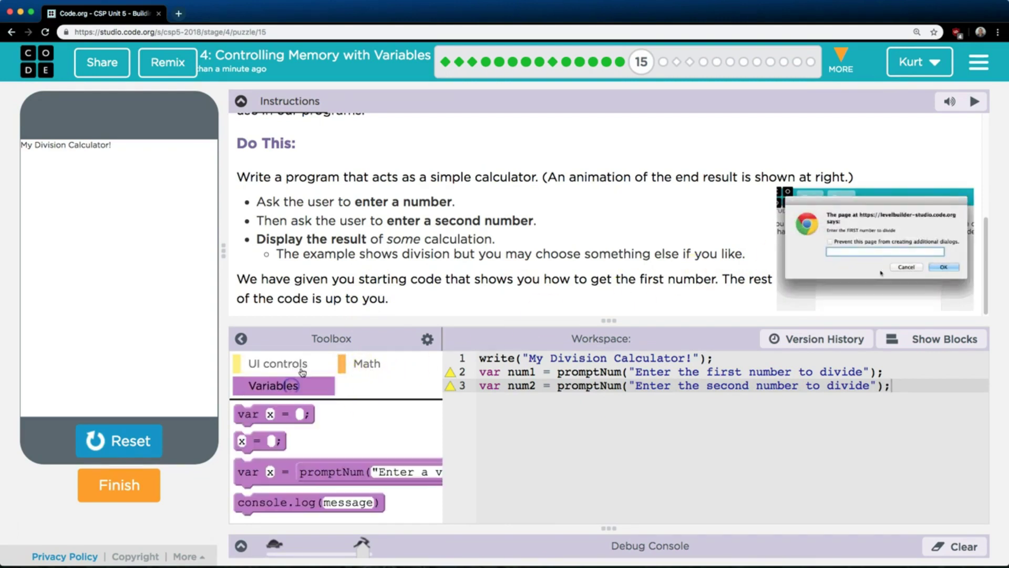
left_click(316, 363)
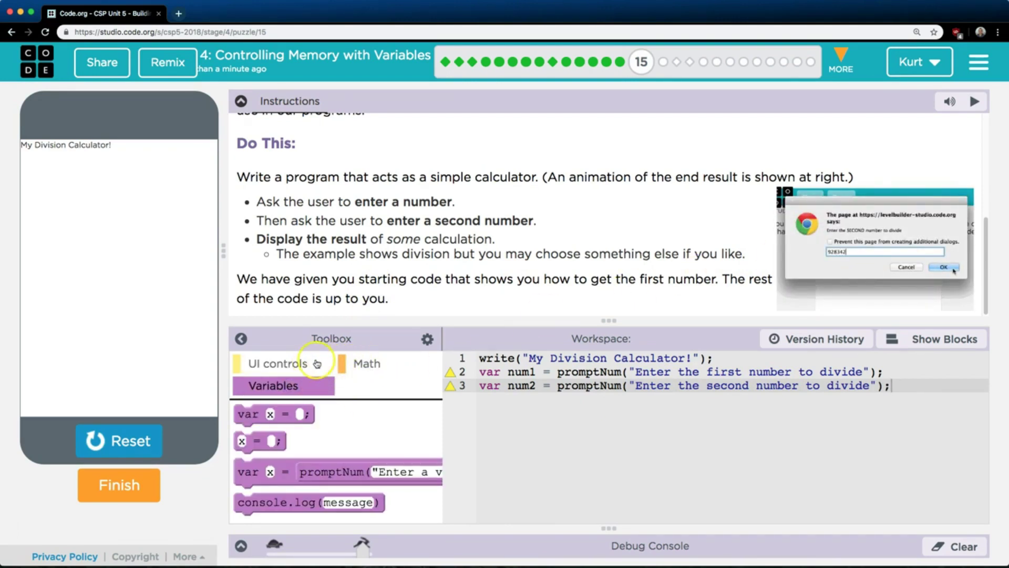
left_click_drag(246, 413, 570, 432)
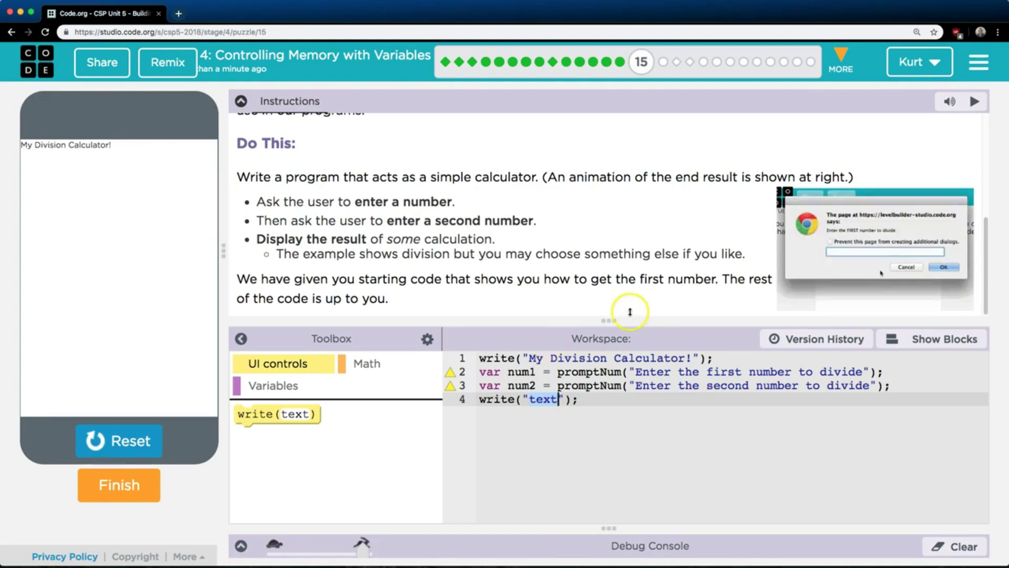
left_click(658, 258)
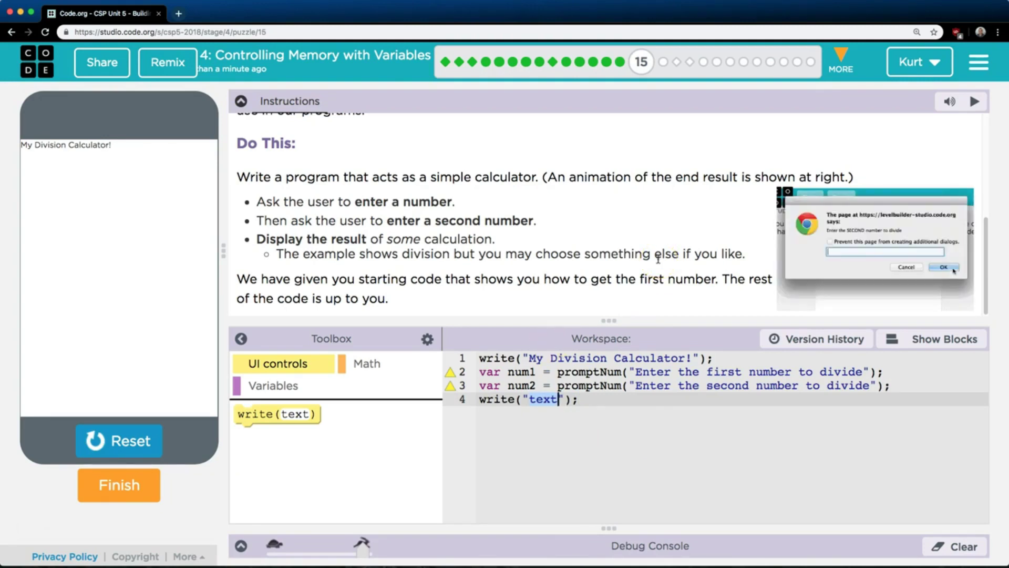
type("First nu")
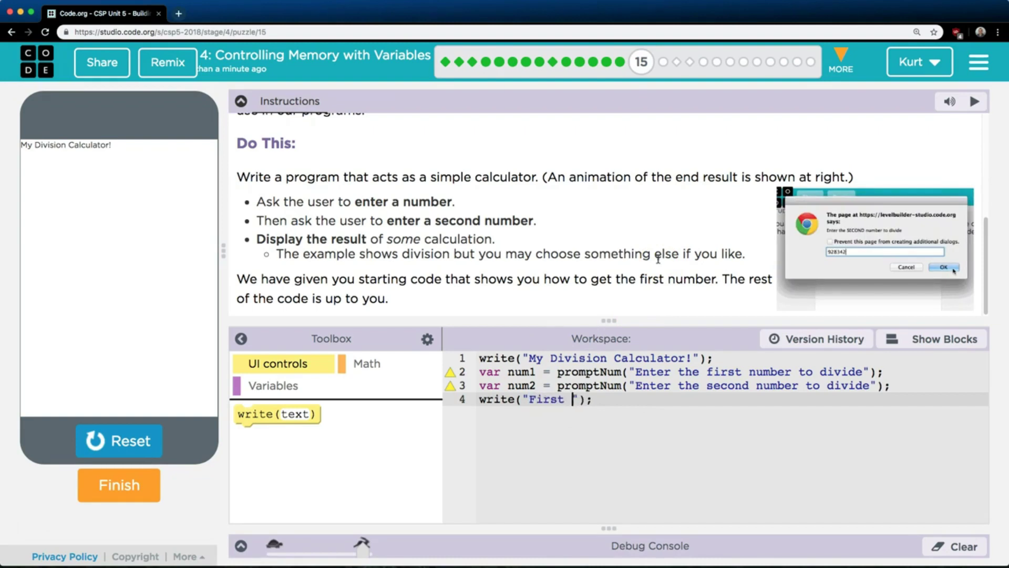
type("mber: ")
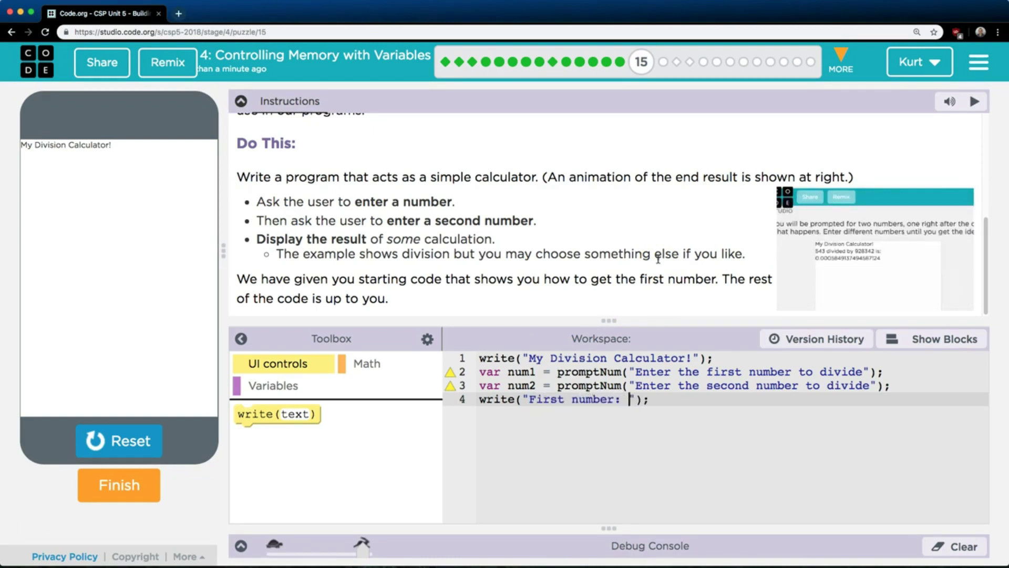
type("\" ")
type("+ nu")
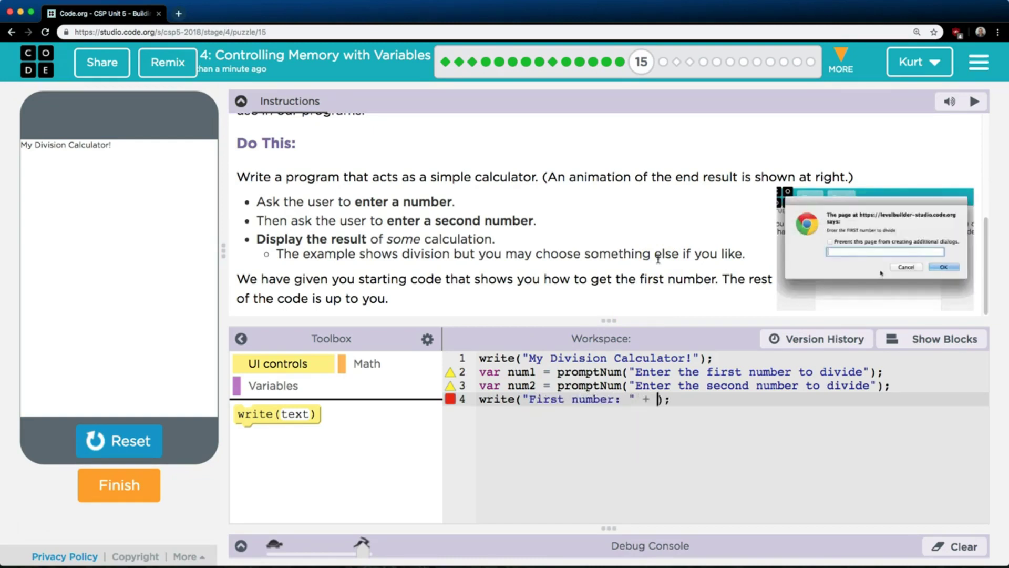
type("m1")
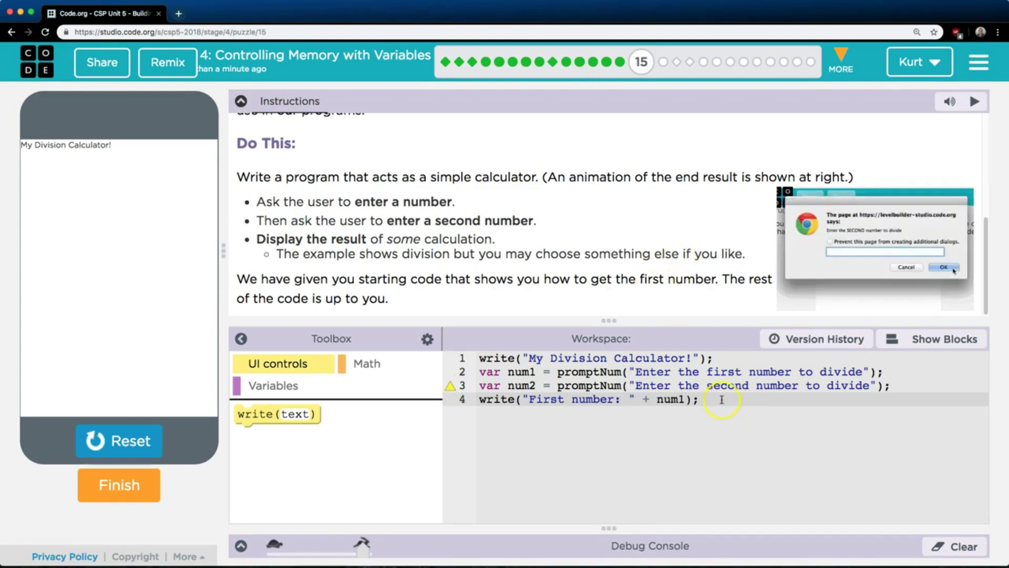
left_click_drag(477, 400, 683, 400)
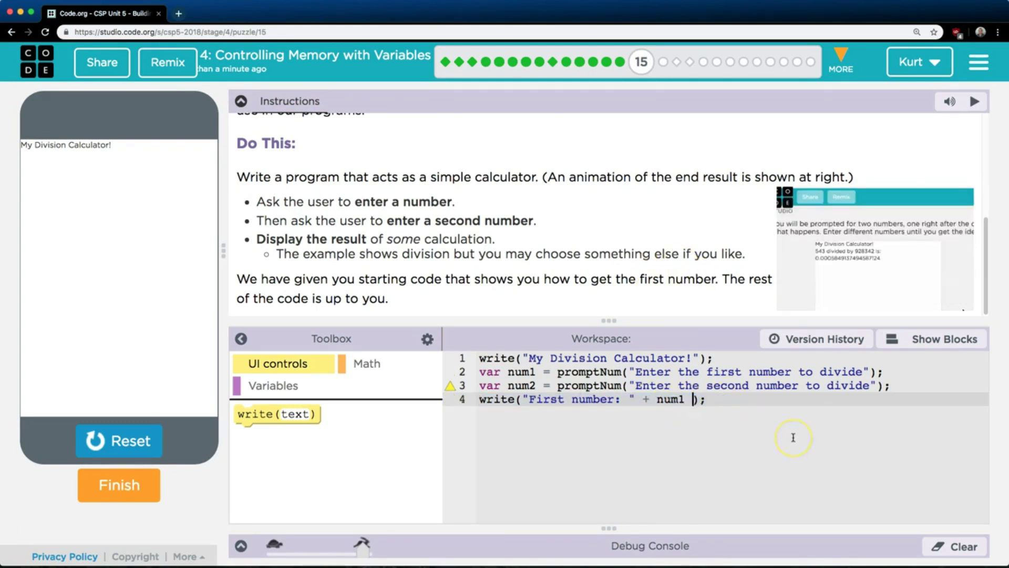
type("= \"  Second number")
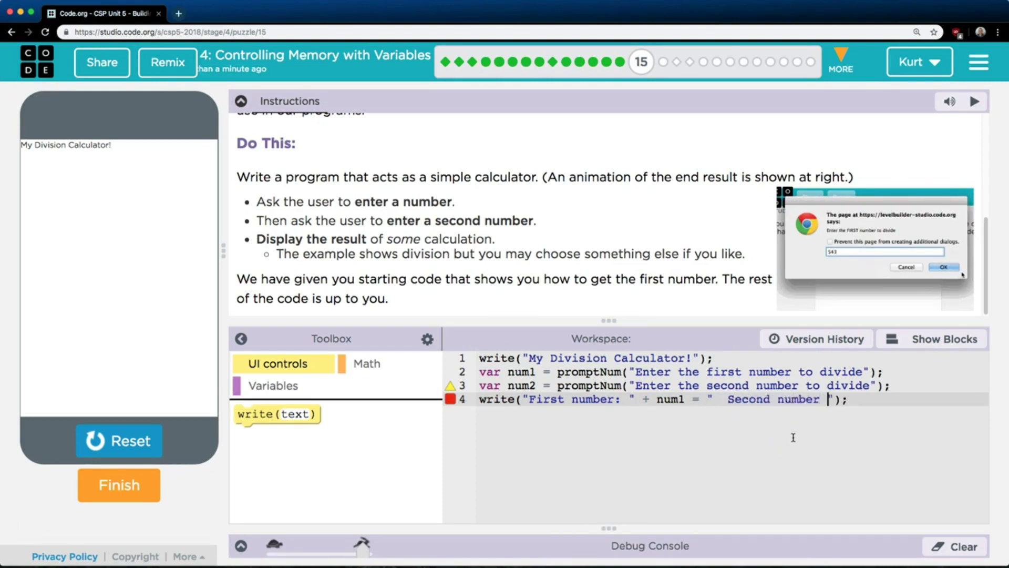
key("BackSpace")
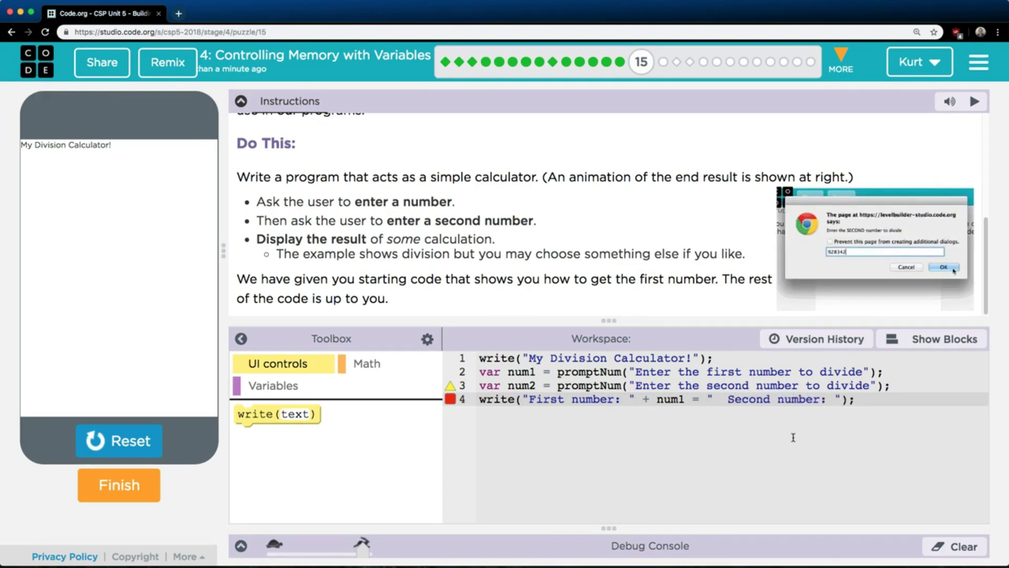
type("+ num2")
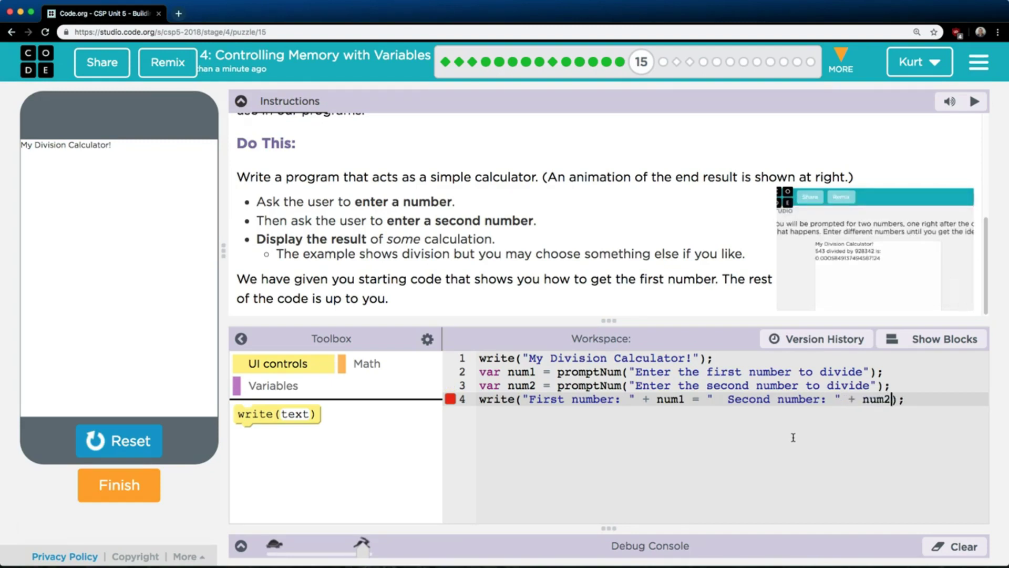
left_click(911, 399)
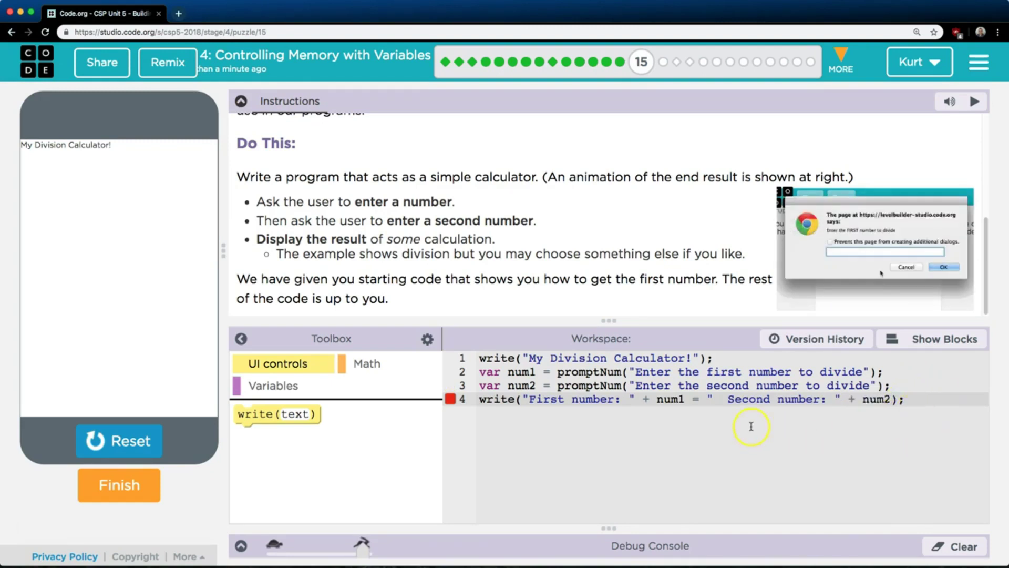
key("BackSpace")
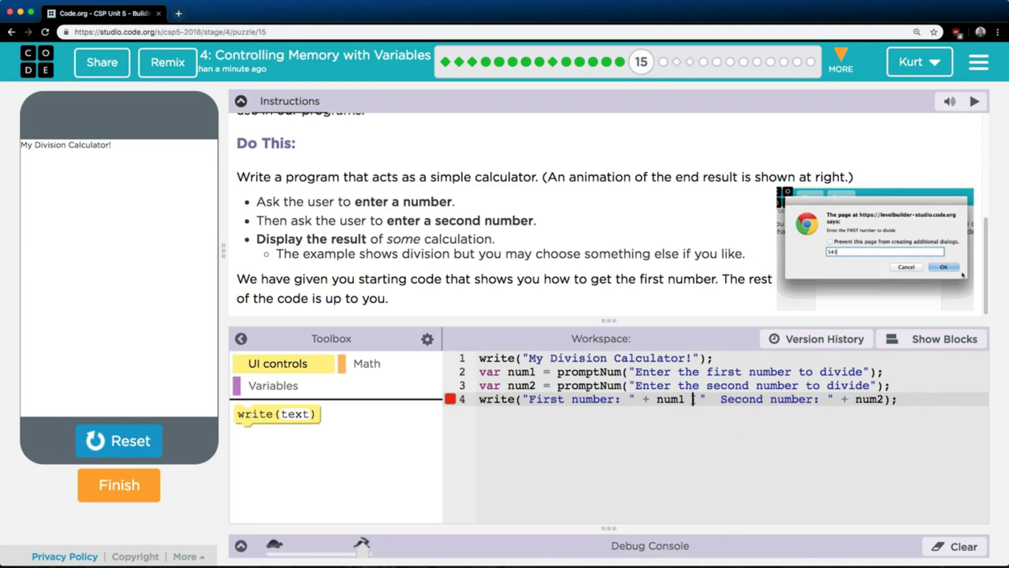
type("+")
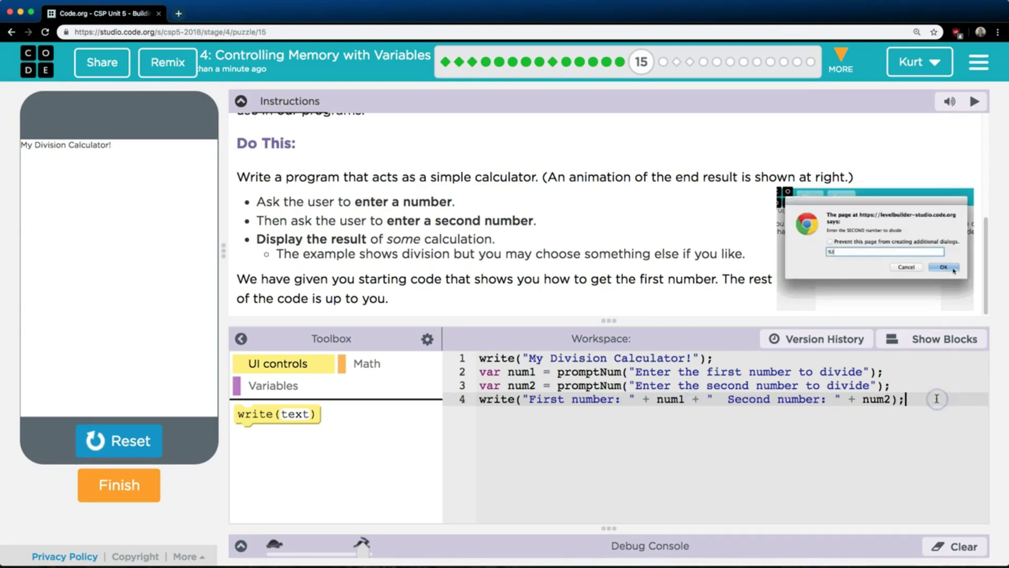
key("Return")
Replace the partial line 5 with var total = num1/num2;.
key("BackSpace")
key("BackSpace")
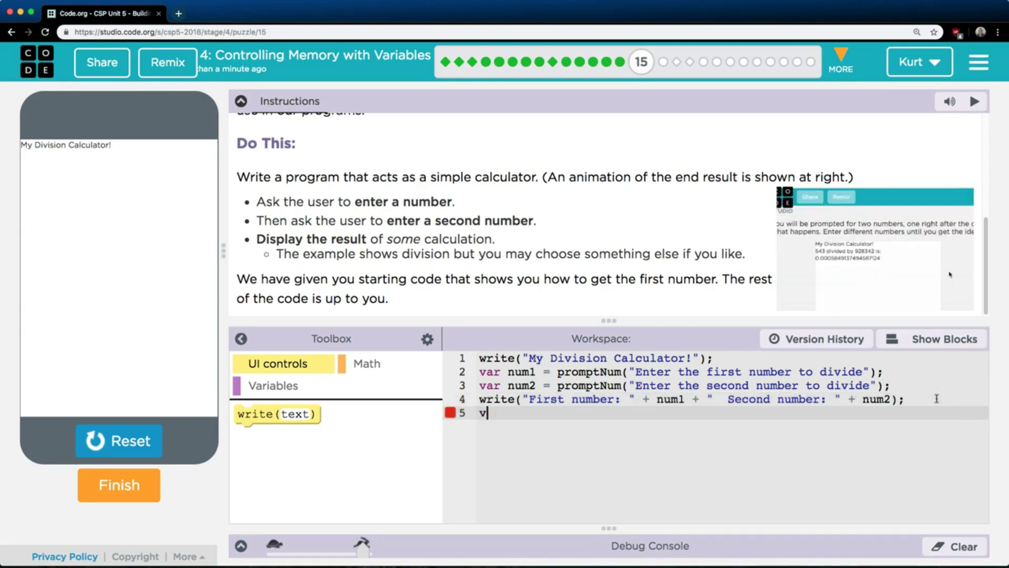
left_click(918, 394)
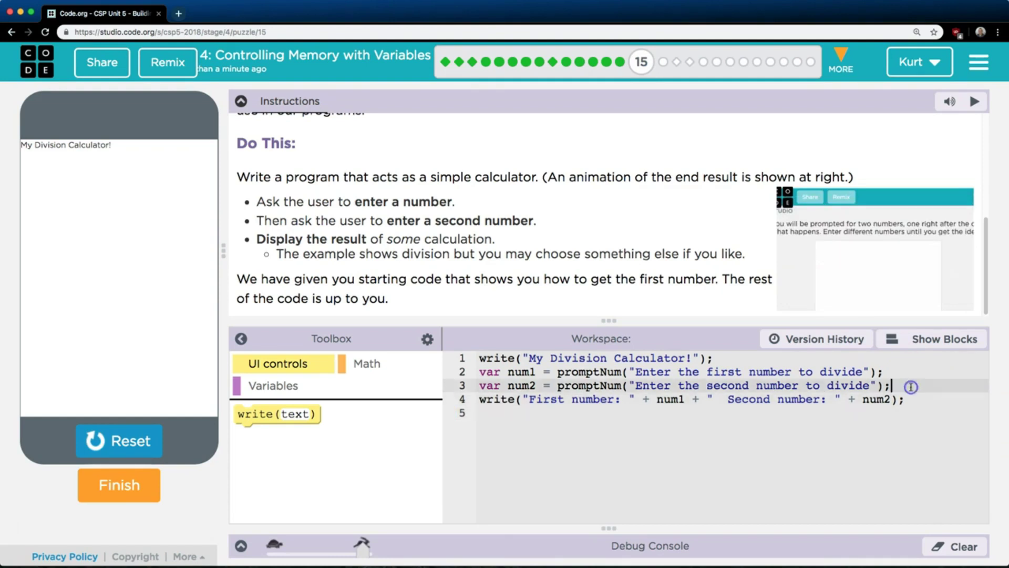
left_click(915, 399)
key("Return")
type("var total ")
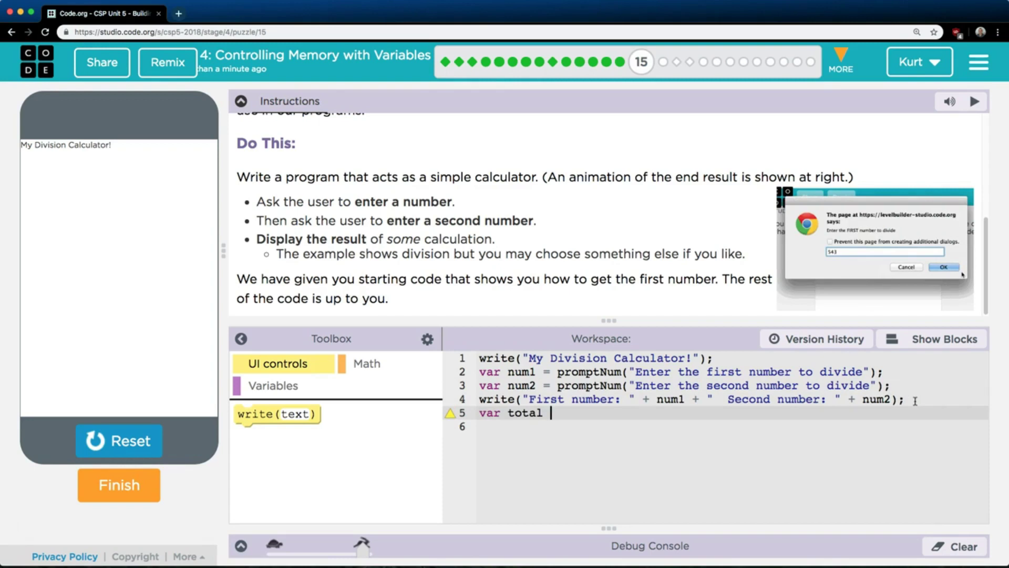
type("= num1/n")
type("um2;")
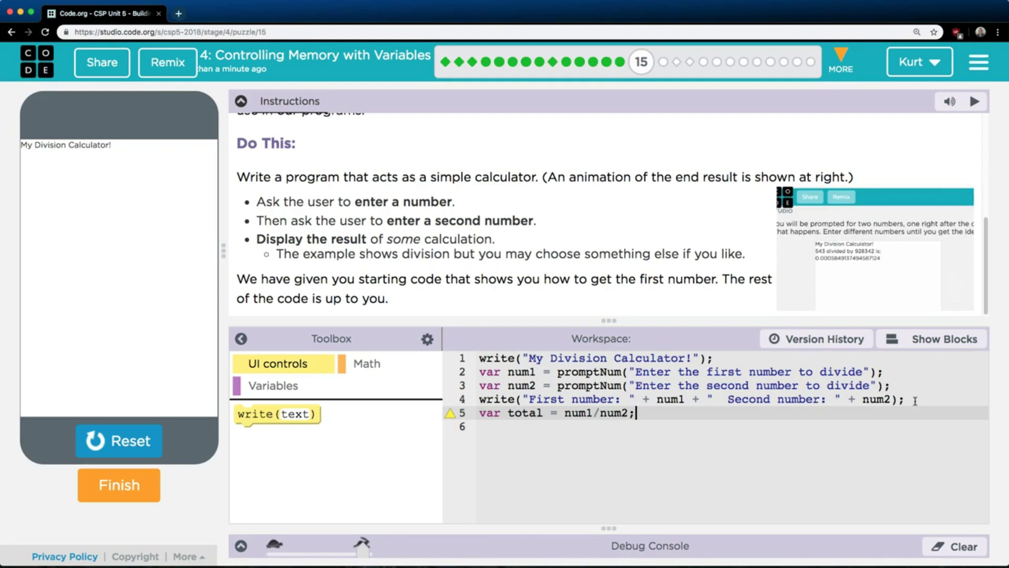
key("Return")
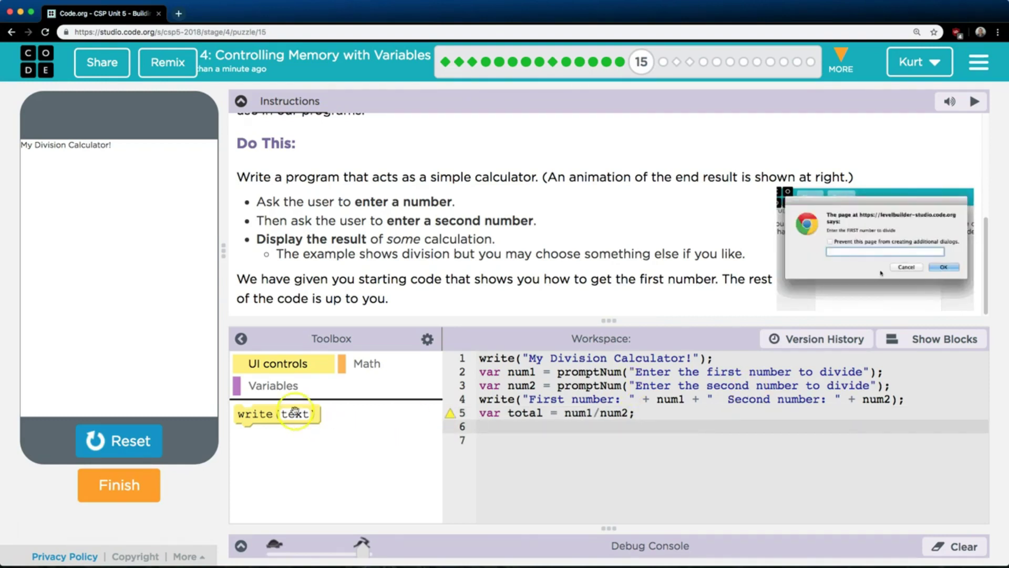
Place a write block on line 6 and select its placeholder for the 'Result: ' label.
left_click_drag(280, 413, 556, 432)
key("ctrl+z")
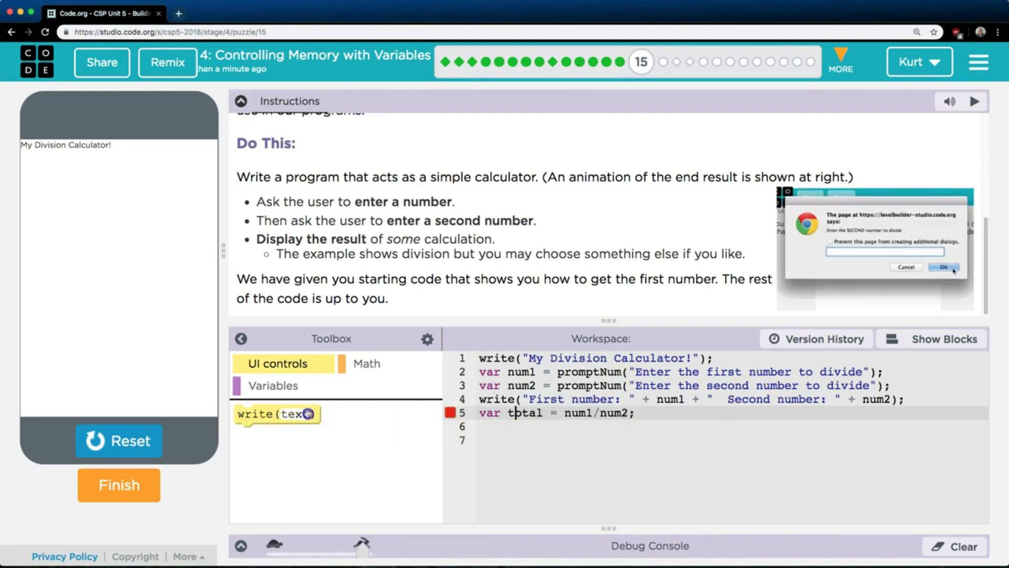
left_click_drag(280, 413, 916, 435)
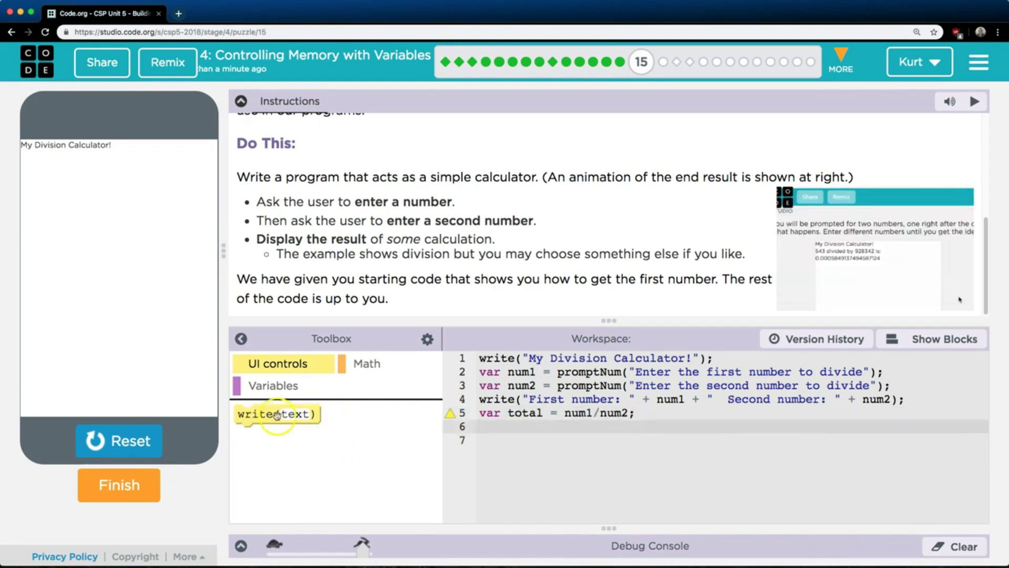
left_click_drag(268, 414, 544, 432)
double_click(543, 426)
type("Result: ")
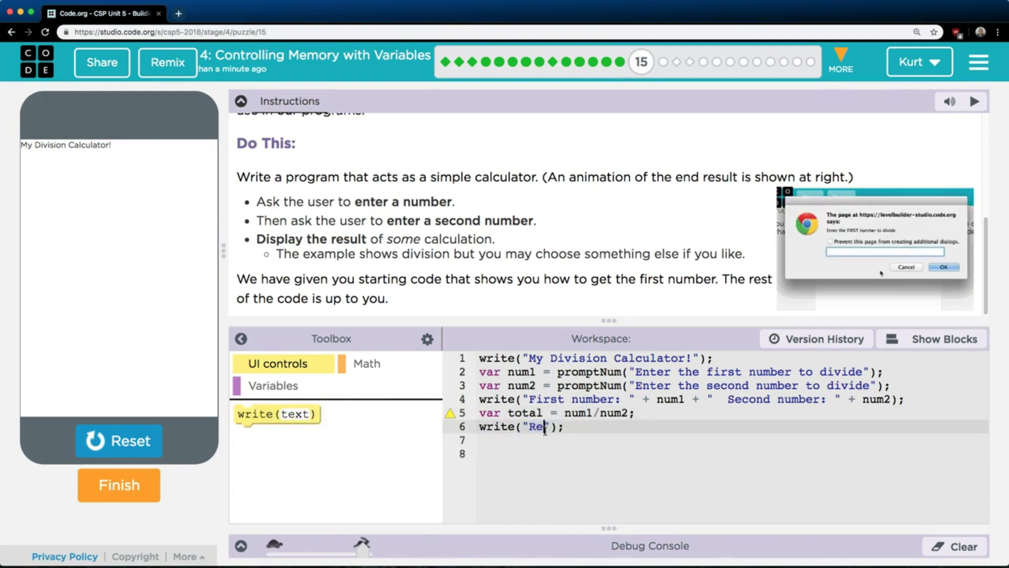
type("\"")
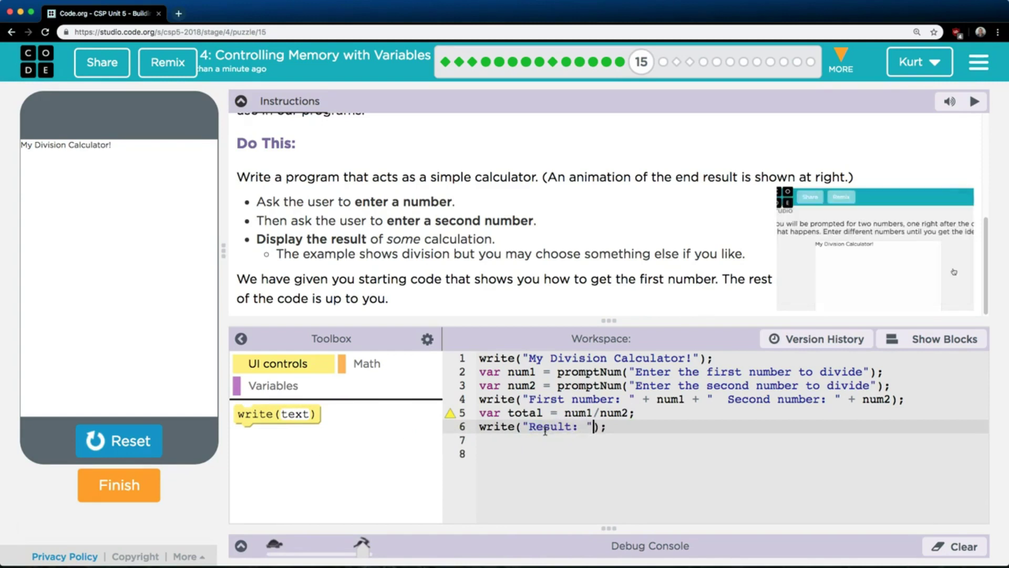
type(" + total")
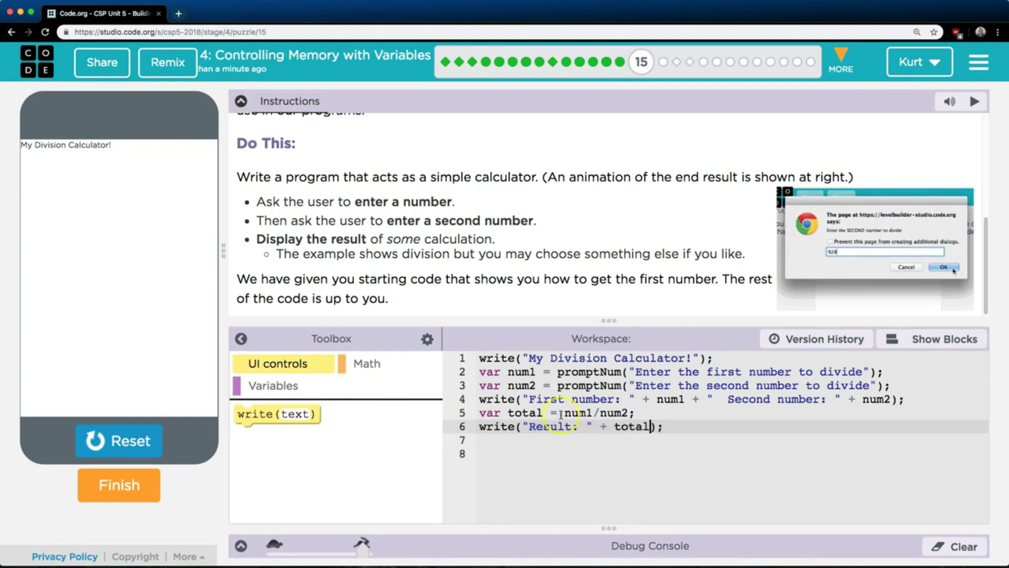
Run the calculator with 10 and 5 to get Result: 2.
left_click(130, 441)
type("10")
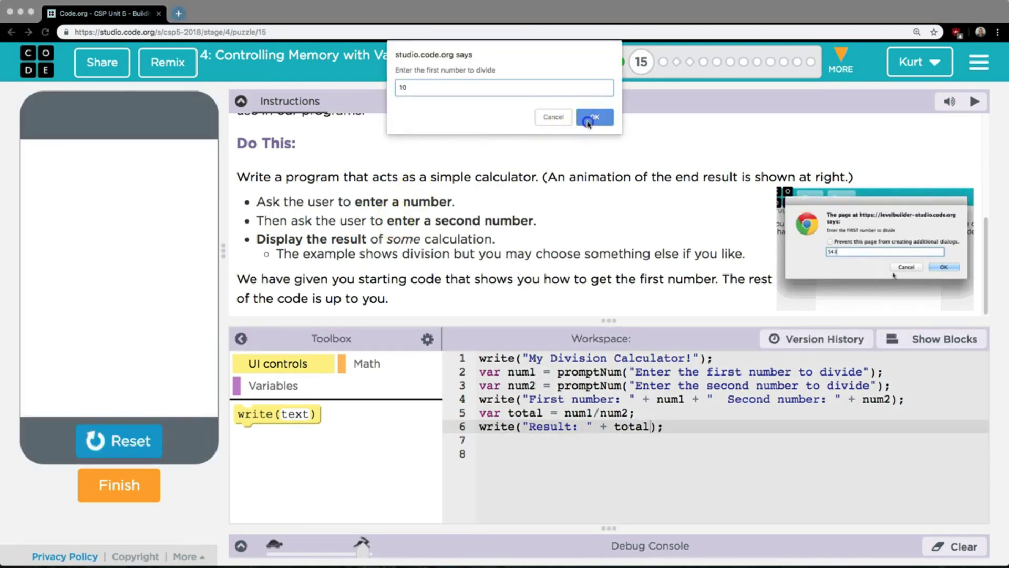
left_click(595, 117)
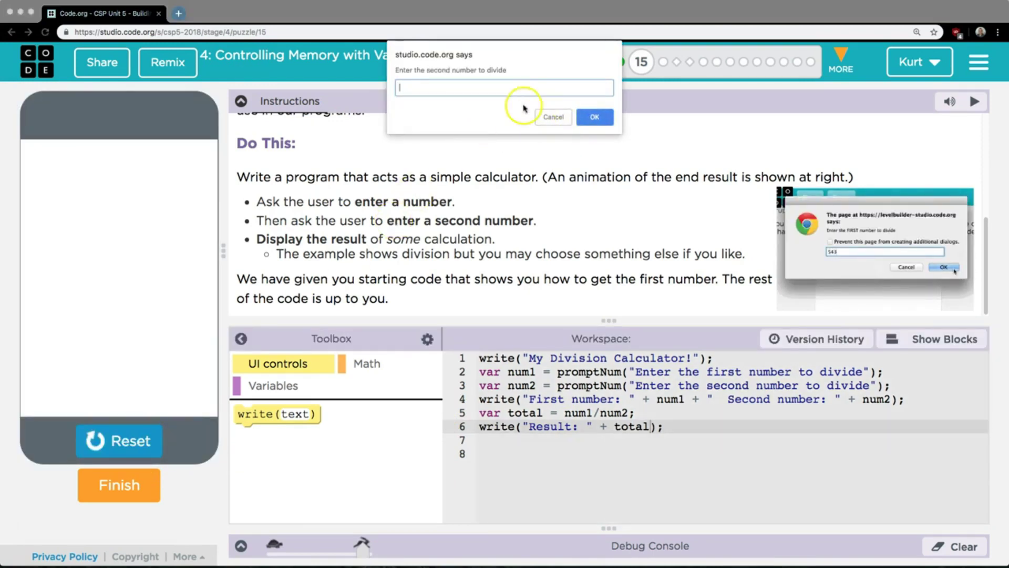
type("5")
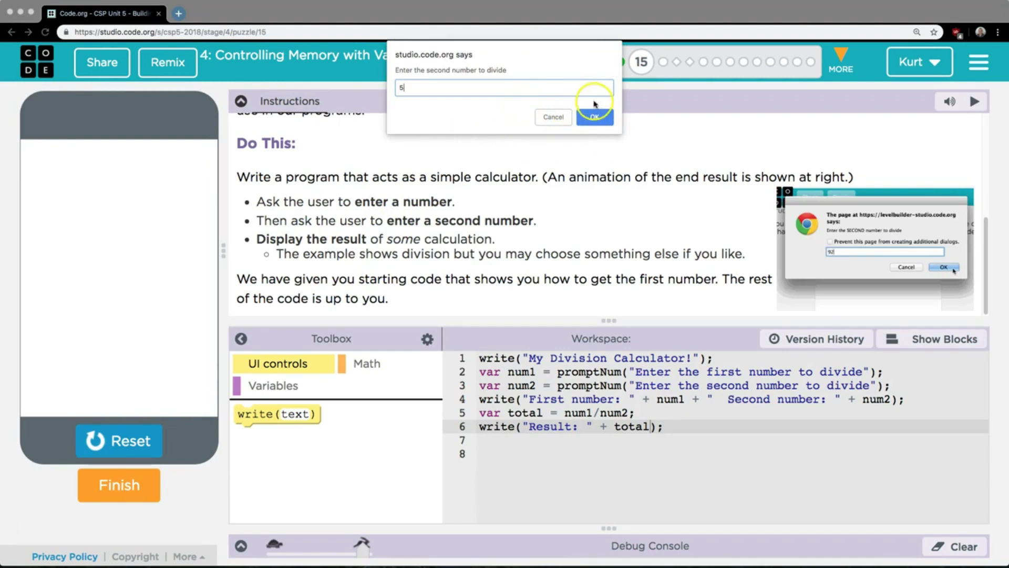
left_click(594, 117)
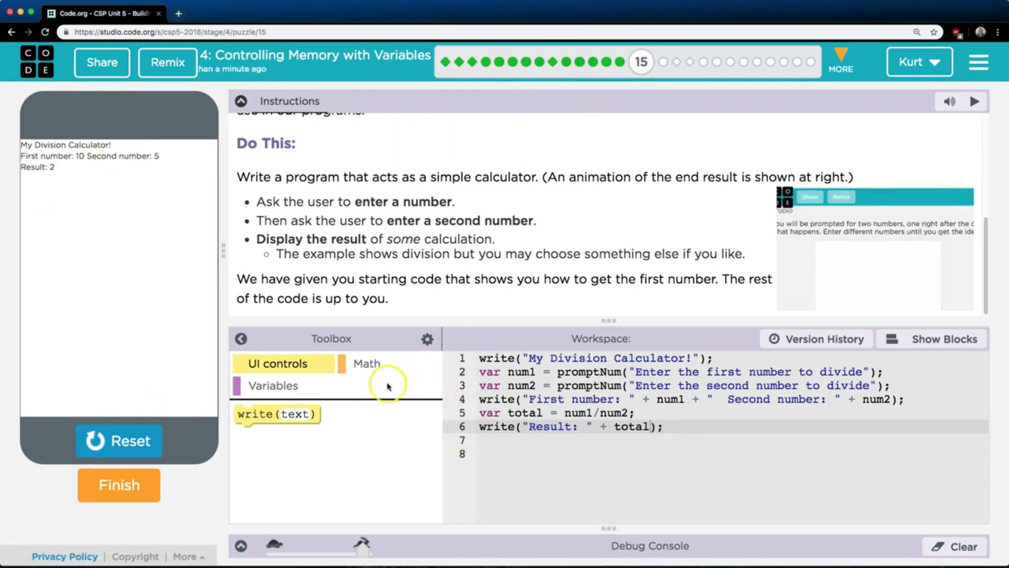
Run with 151151 and 17 (Result: 8891.235294117647), then finish the puzzle.
left_click(143, 444)
left_click(144, 444)
type("151151")
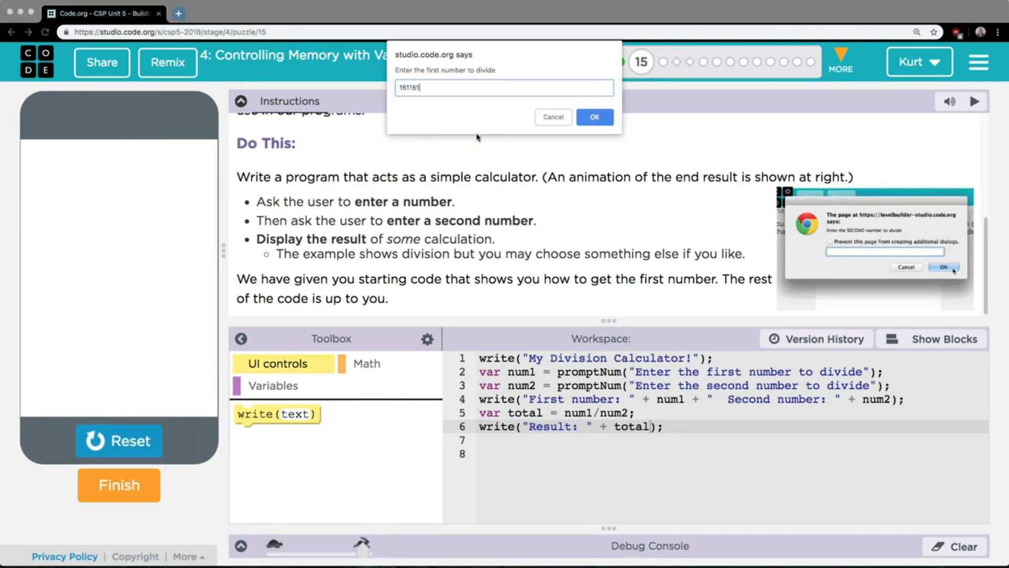
left_click(594, 117)
type("17")
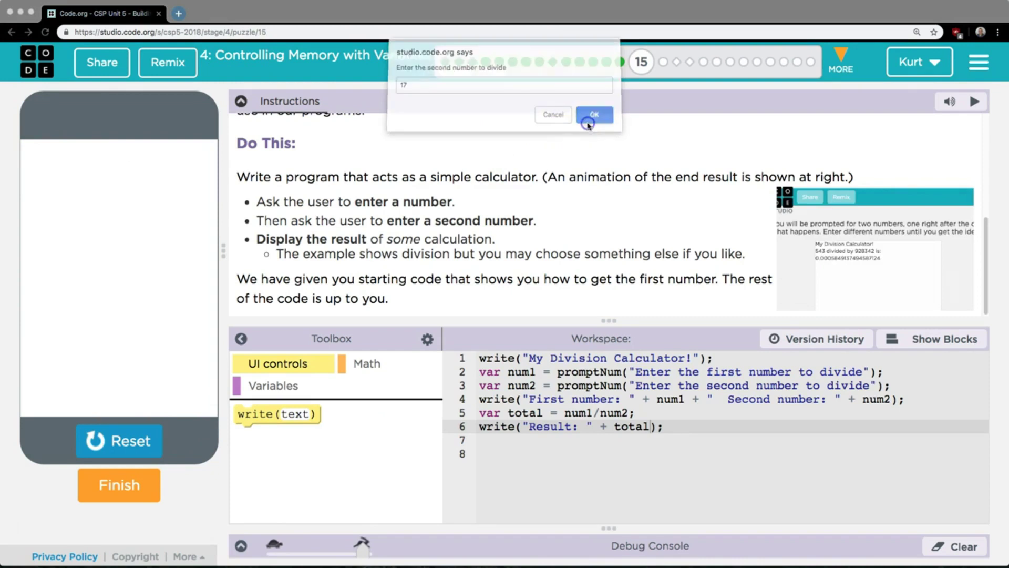
left_click(588, 120)
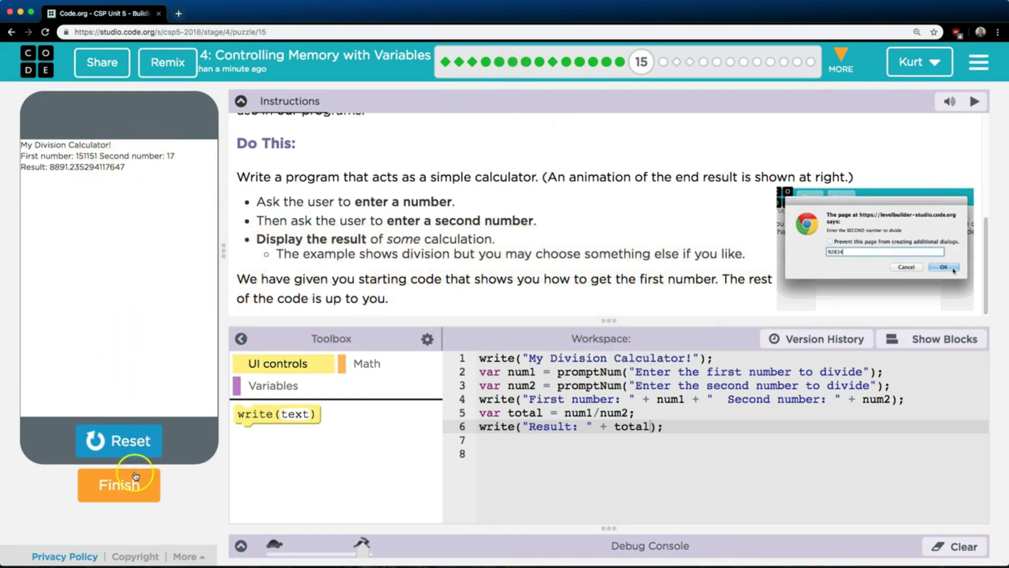
left_click(130, 479)
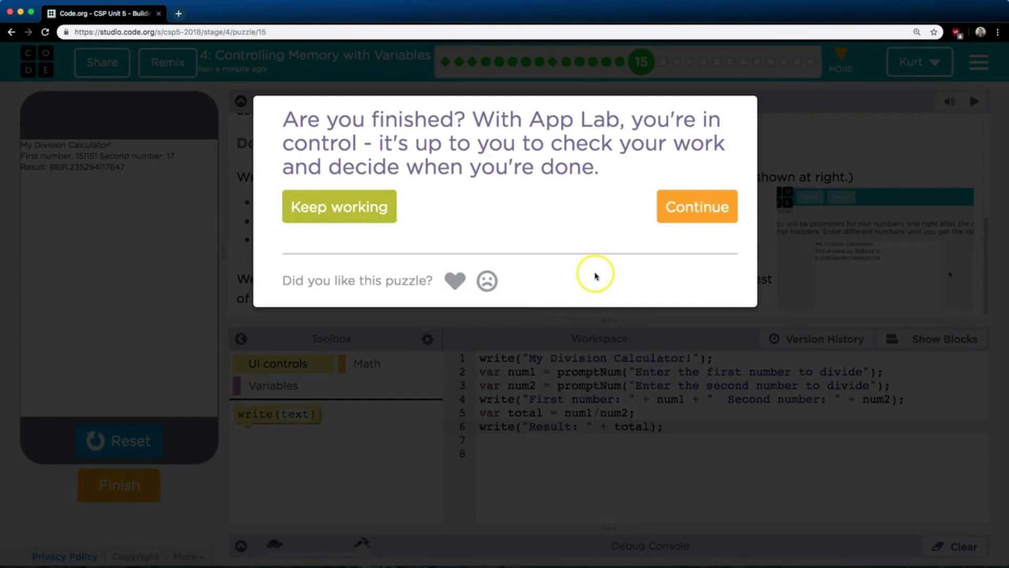